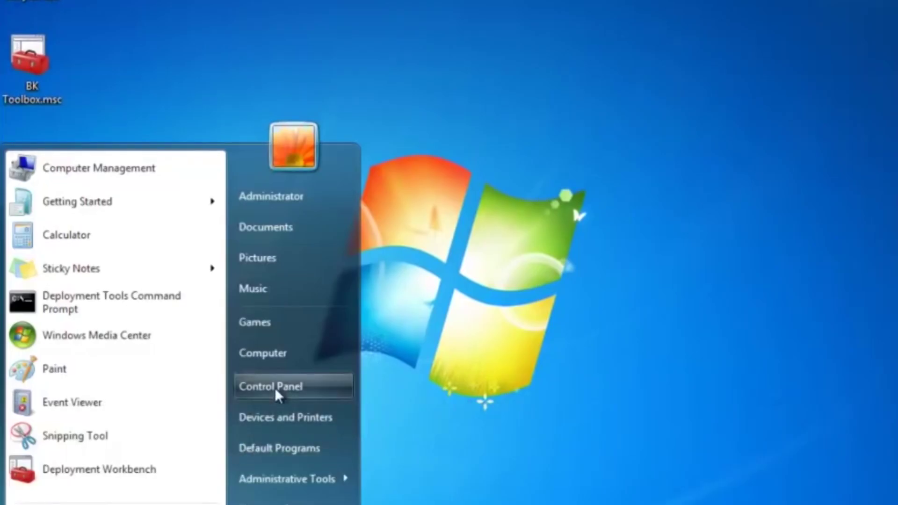
# Start the Windows Backup setup from Control Panel's System and Security > Backup and Restore page.
pyautogui.click(275, 388)
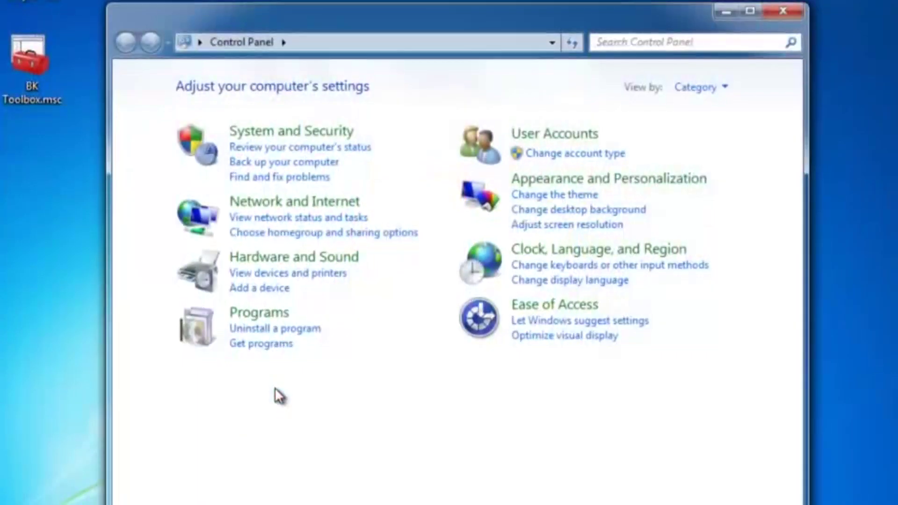
pyautogui.click(272, 134)
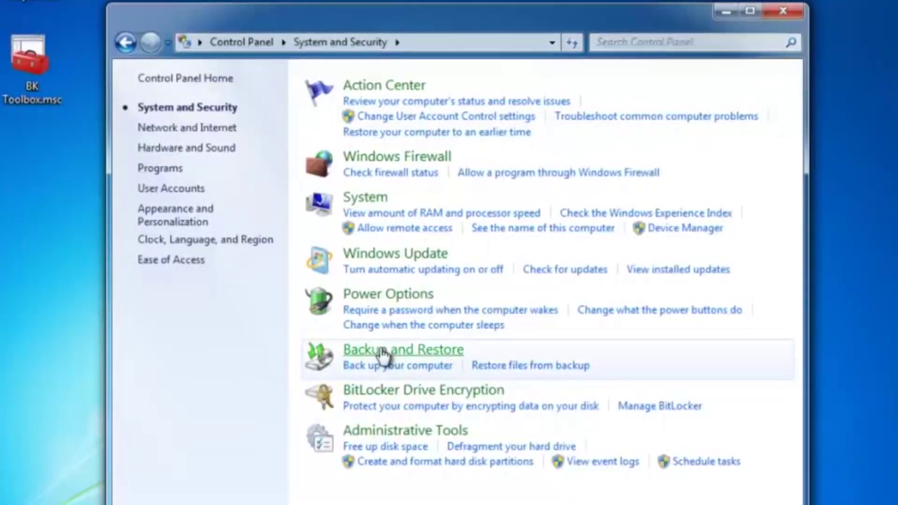
pyautogui.click(380, 349)
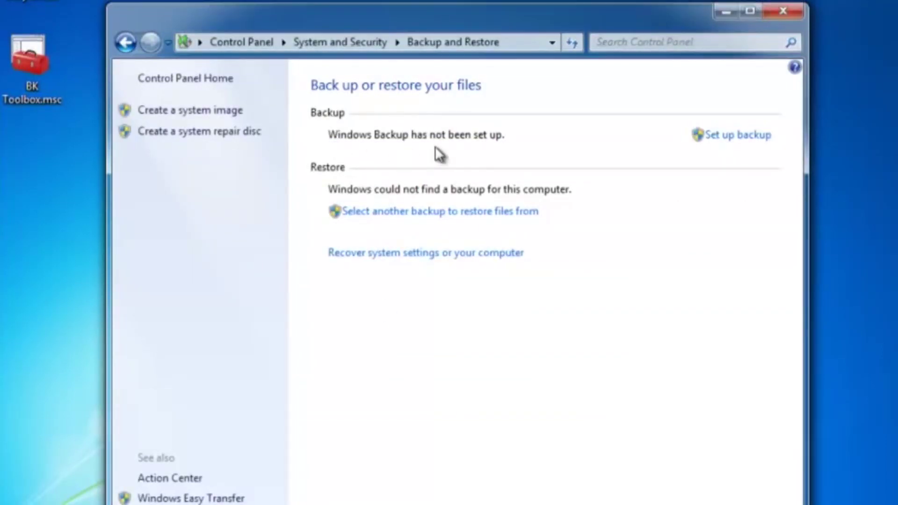
pyautogui.click(733, 137)
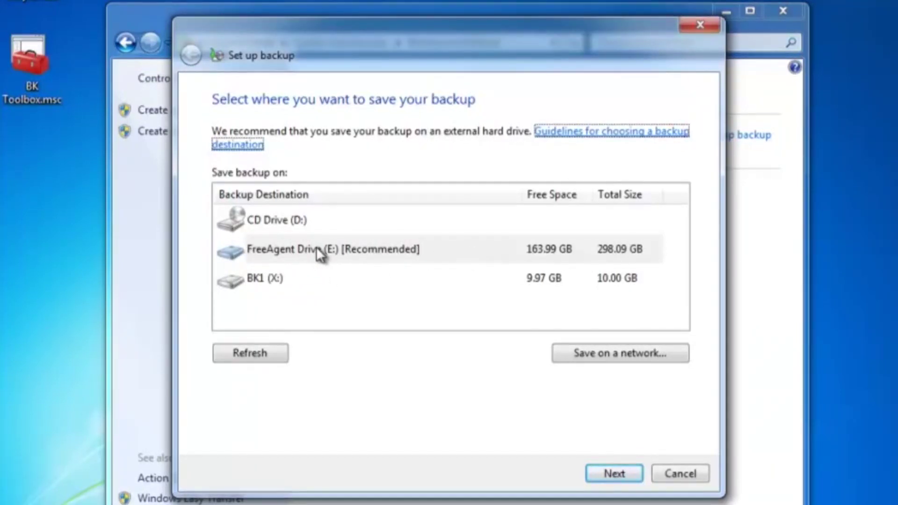
# Choose FreeAgent Drive (E:) as the backup destination and keep the default backup contents.
pyautogui.click(341, 248)
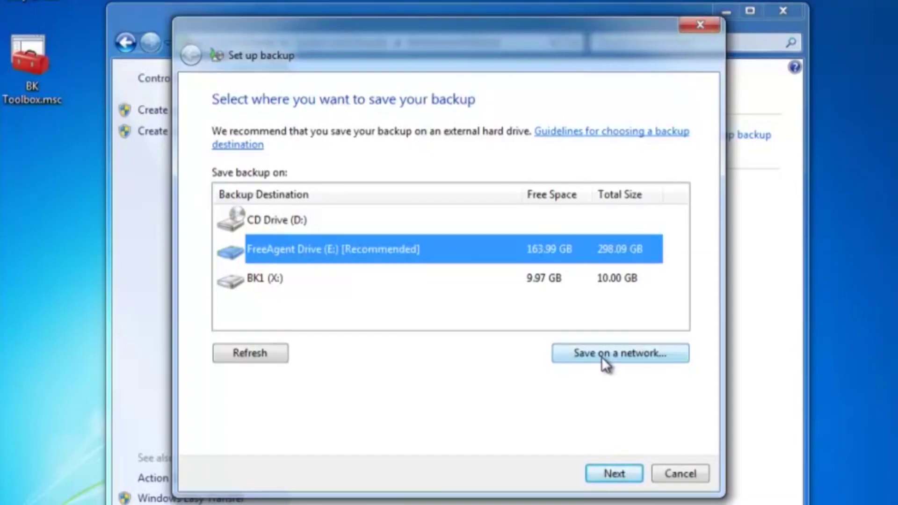
pyautogui.click(611, 473)
pyautogui.click(610, 473)
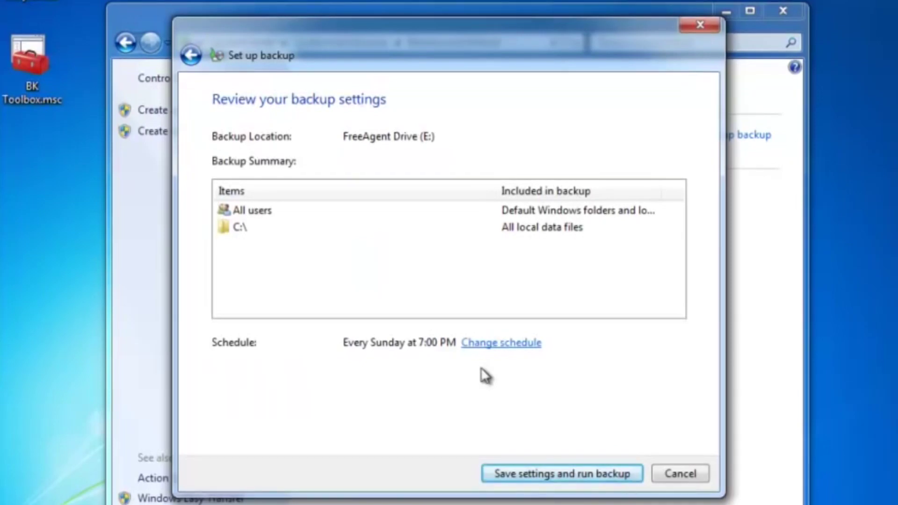
# Turn off scheduled backups so it runs on demand, then save settings and run the backup.
pyautogui.click(496, 345)
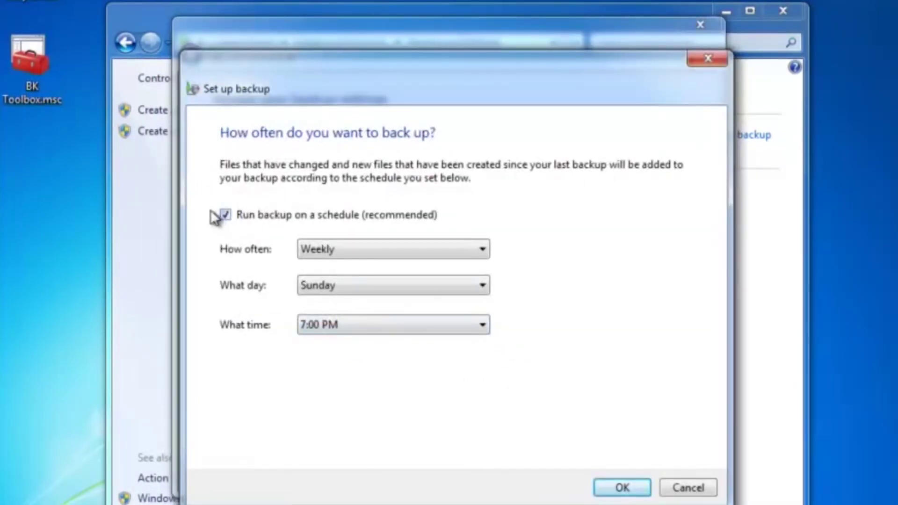
pyautogui.click(228, 216)
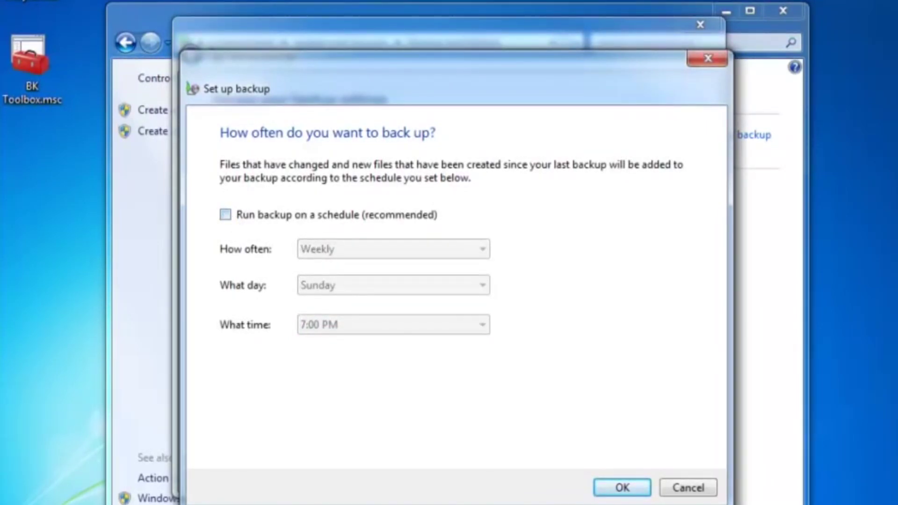
pyautogui.click(622, 489)
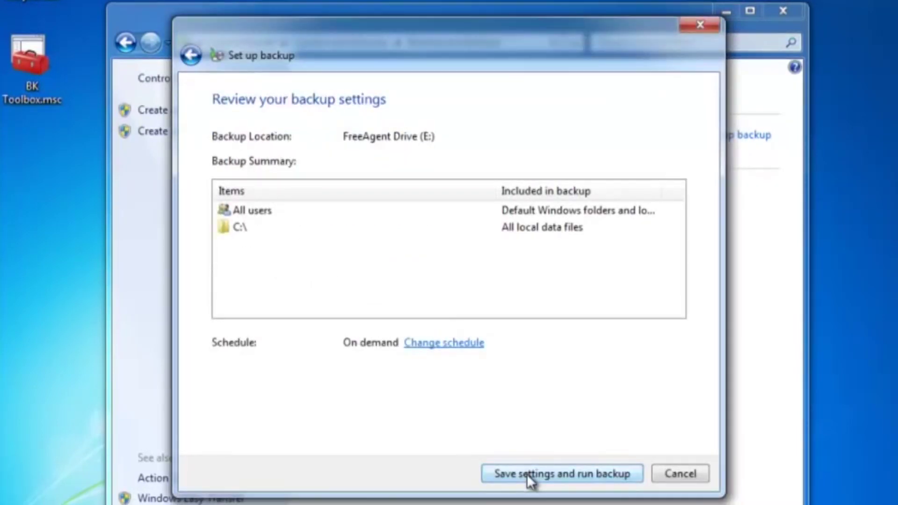
pyautogui.click(527, 473)
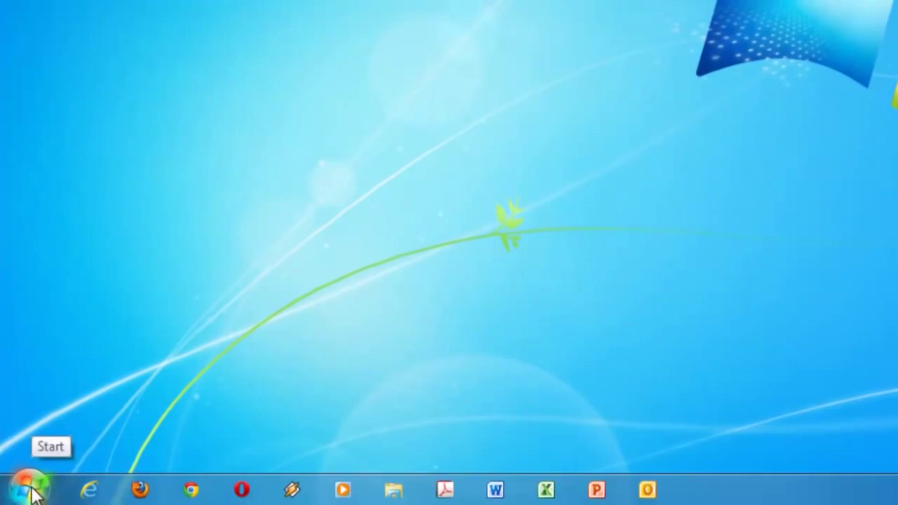
# Open User Accounts through the Start menu's Control Panel submenu.
pyautogui.click(34, 487)
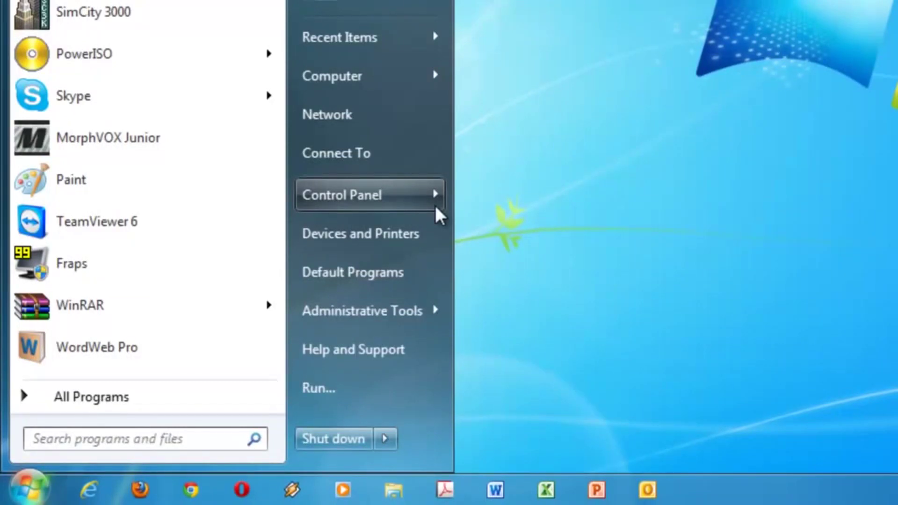
pyautogui.moveTo(437, 214)
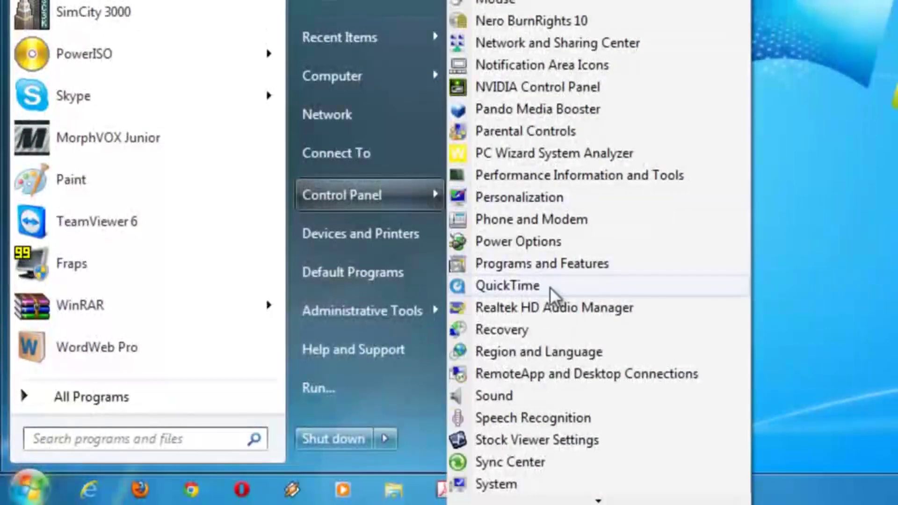
pyautogui.moveTo(581, 496)
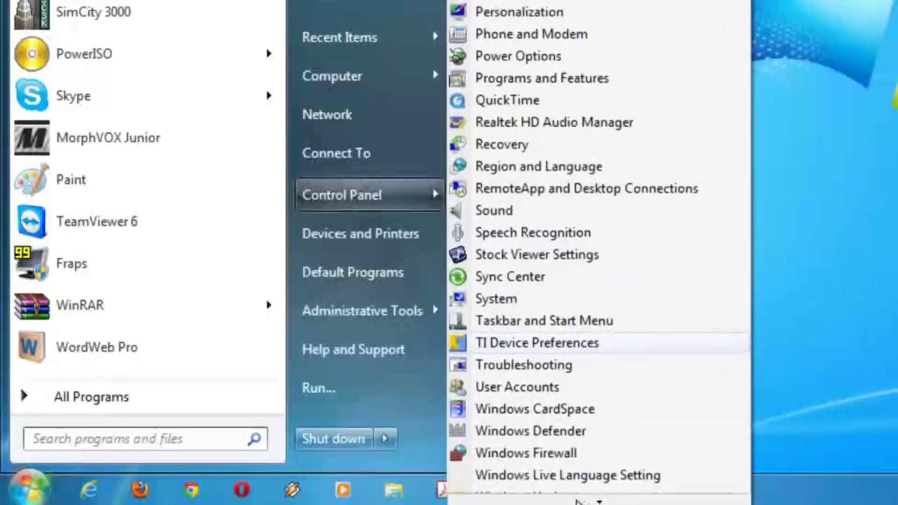
pyautogui.click(541, 386)
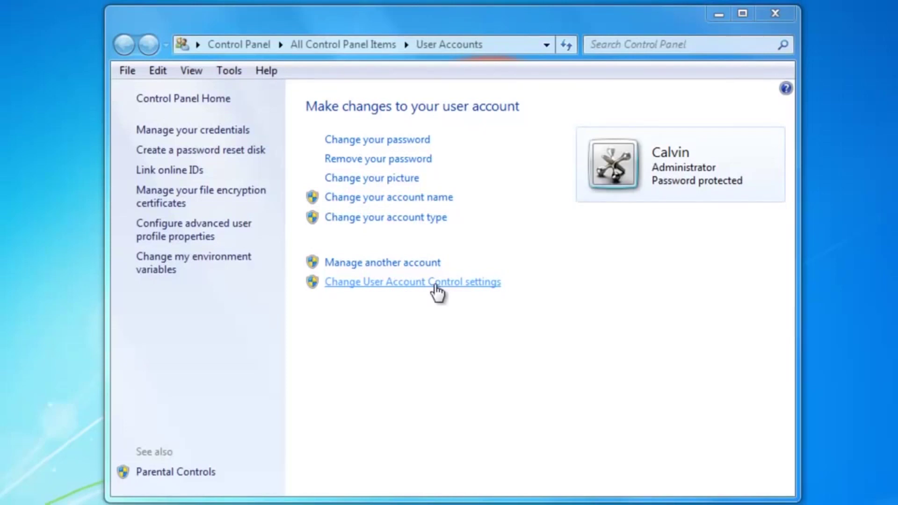
# Move the User Account Control slider up to Always notify.
pyautogui.click(471, 285)
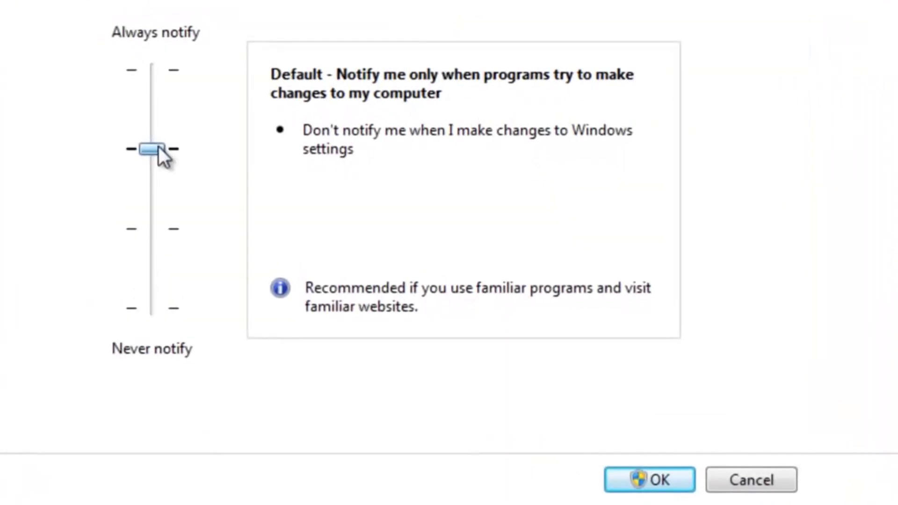
pyautogui.click(152, 117)
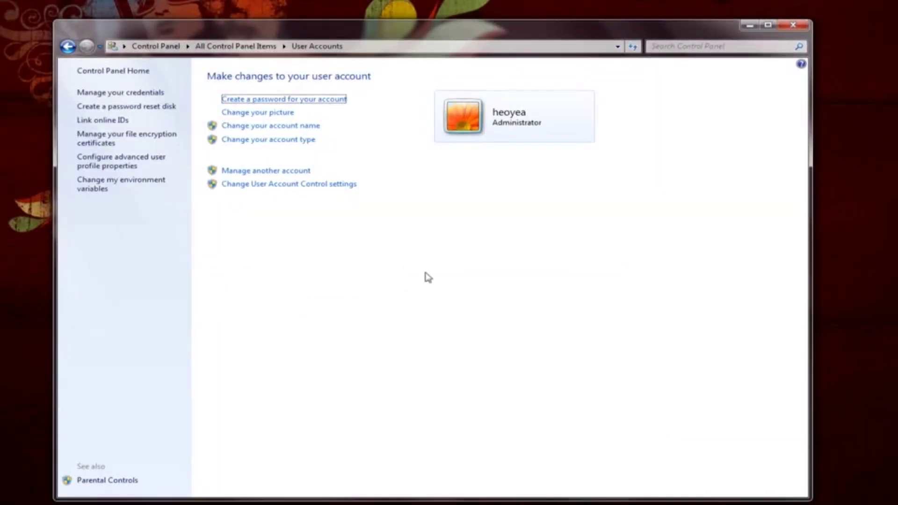
# Create a new account of type Administrator with the chosen account name.
pyautogui.click(261, 176)
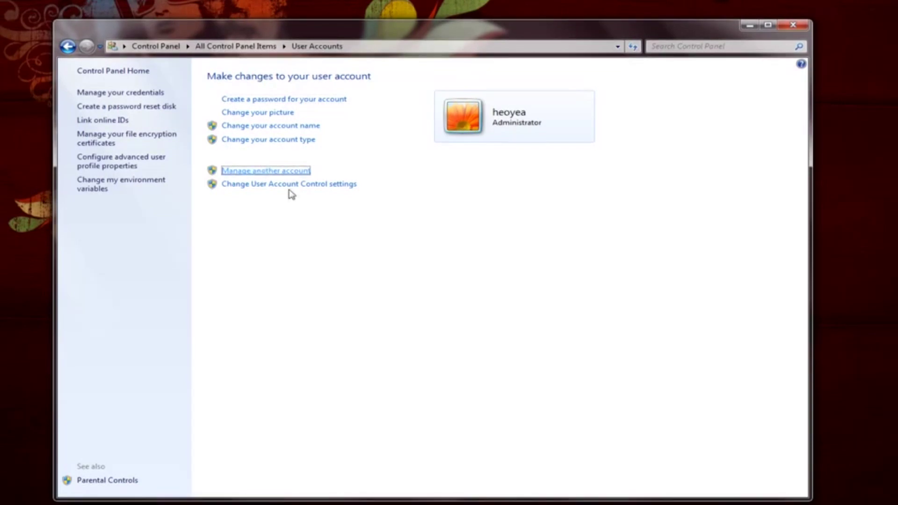
pyautogui.click(269, 268)
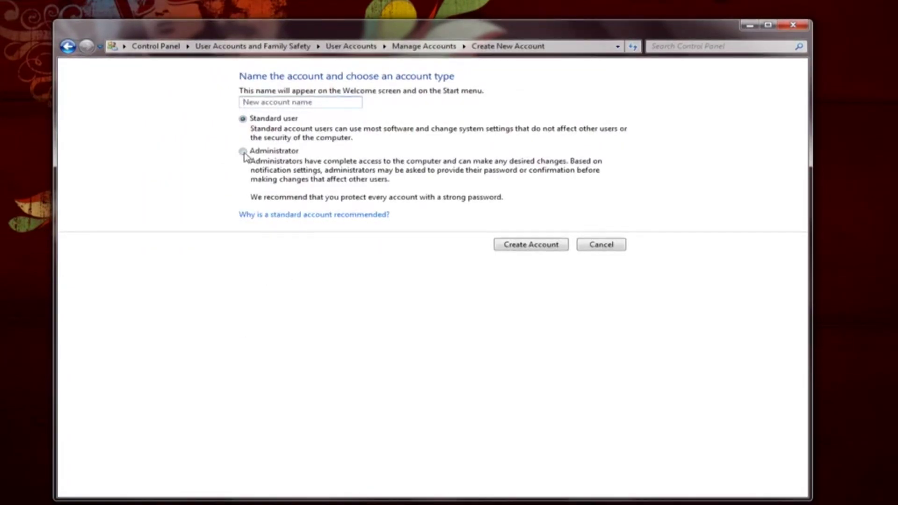
pyautogui.click(243, 152)
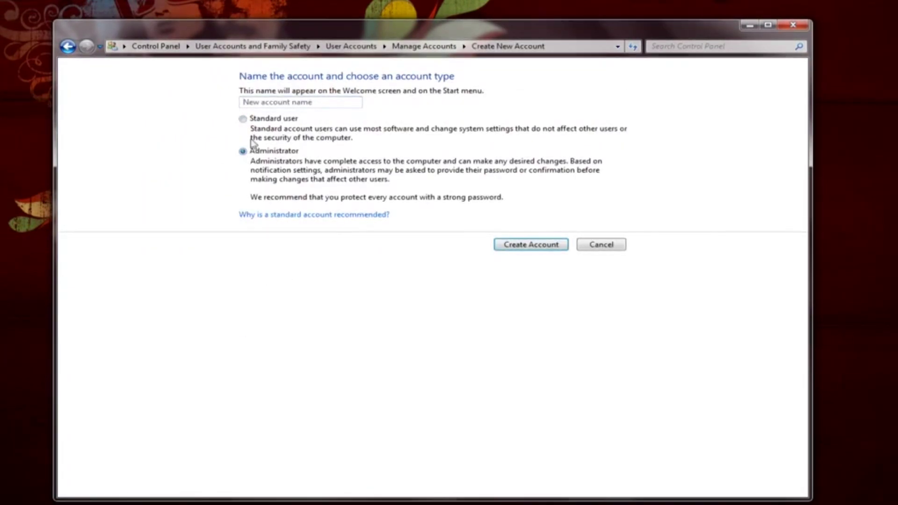
pyautogui.click(310, 103)
pyautogui.write('heoyea-admin')
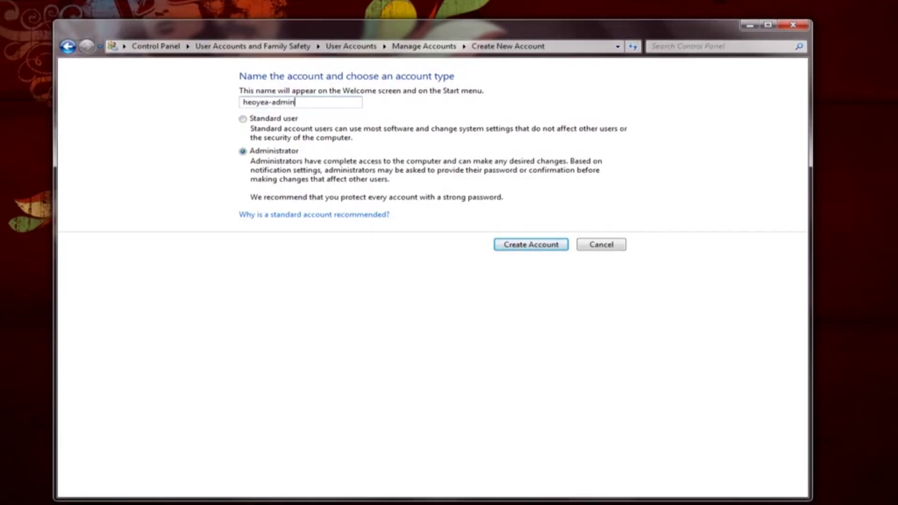
pyautogui.click(520, 246)
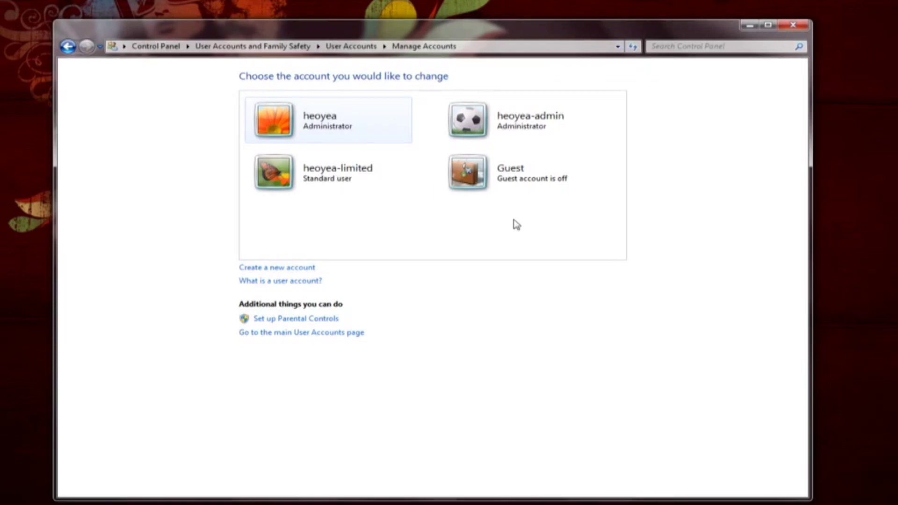
# Give the new administrator account a password with the hint 'abcd'.
pyautogui.click(522, 139)
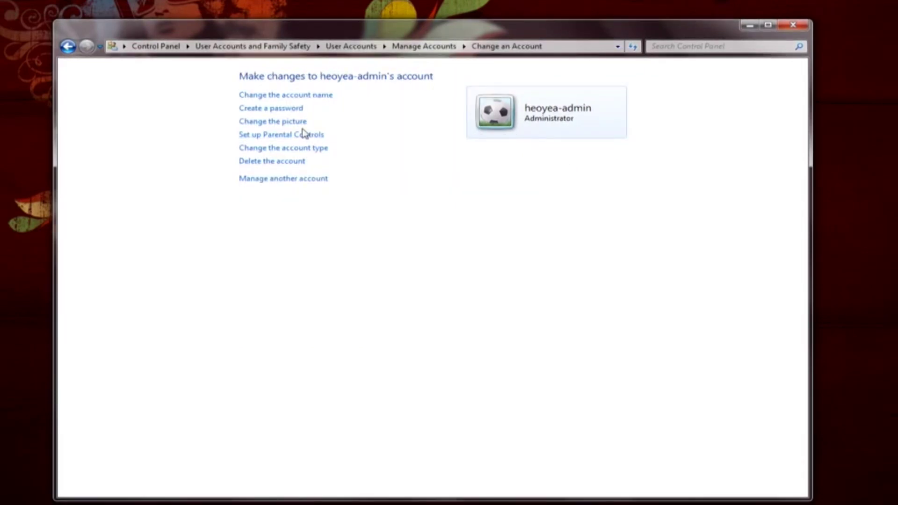
pyautogui.click(271, 108)
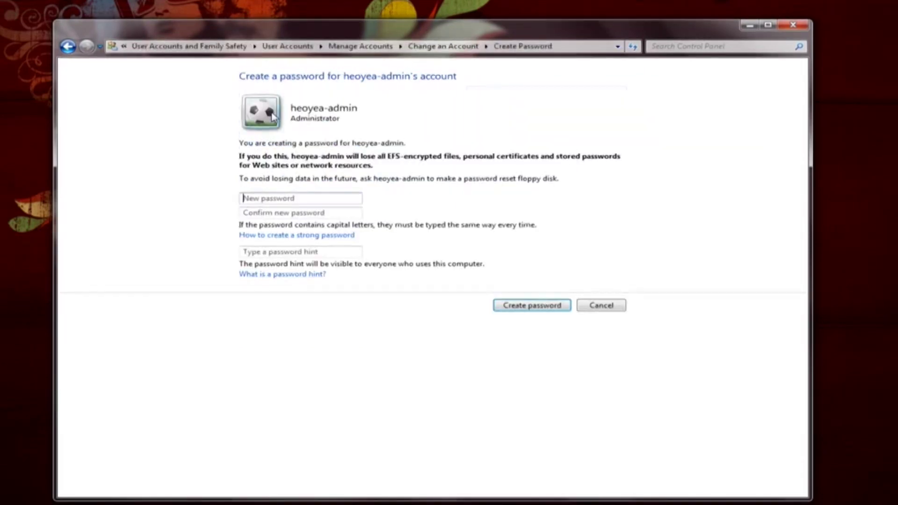
pyautogui.click(293, 196)
pyautogui.write('•••••')
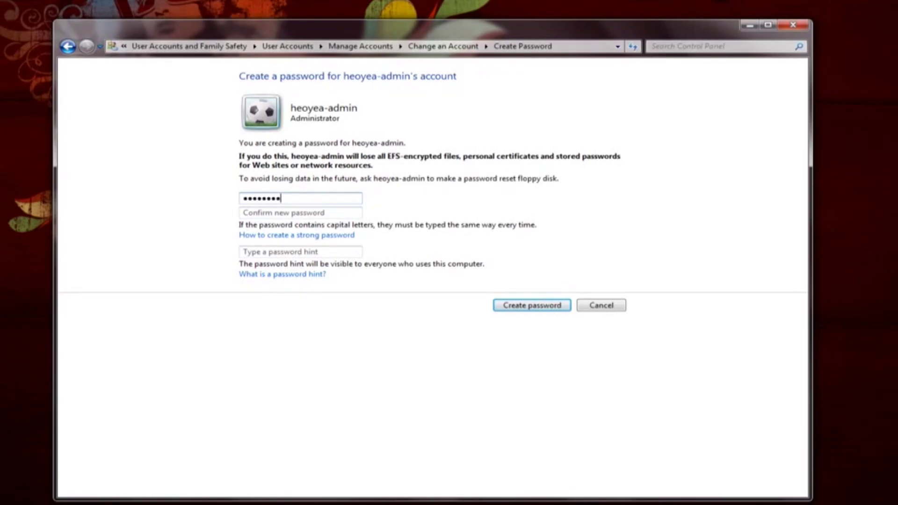
pyautogui.press('Tab')
pyautogui.write('•••••••••')
pyautogui.press('Tab')
pyautogui.write('abcd')
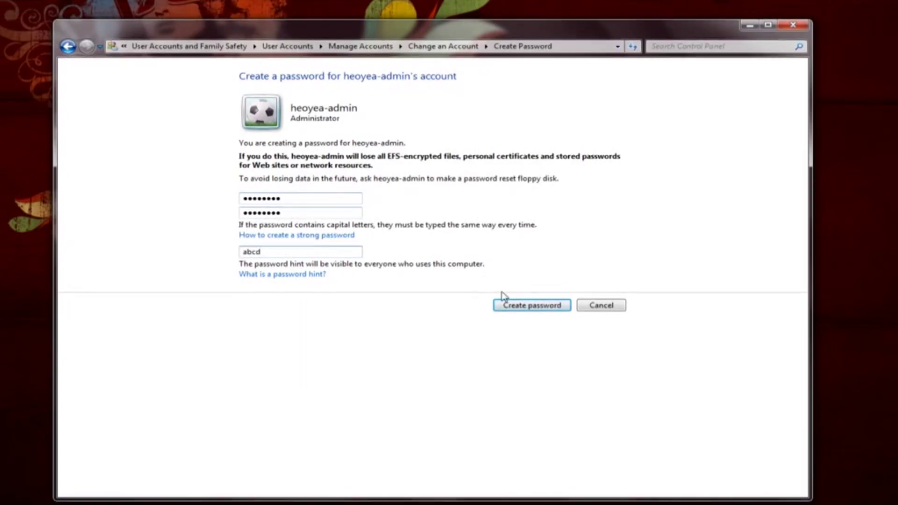
pyautogui.click(517, 307)
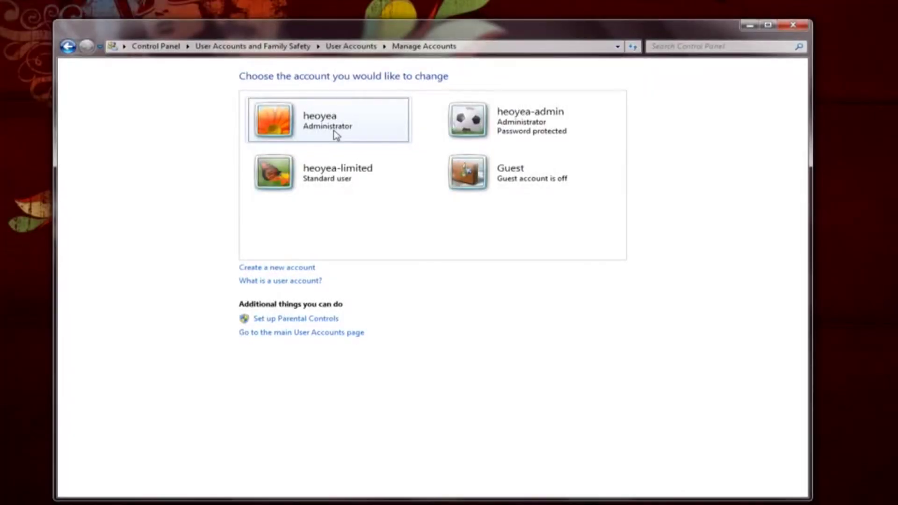
# Change the original account's type from Administrator to Standard user.
pyautogui.click(334, 135)
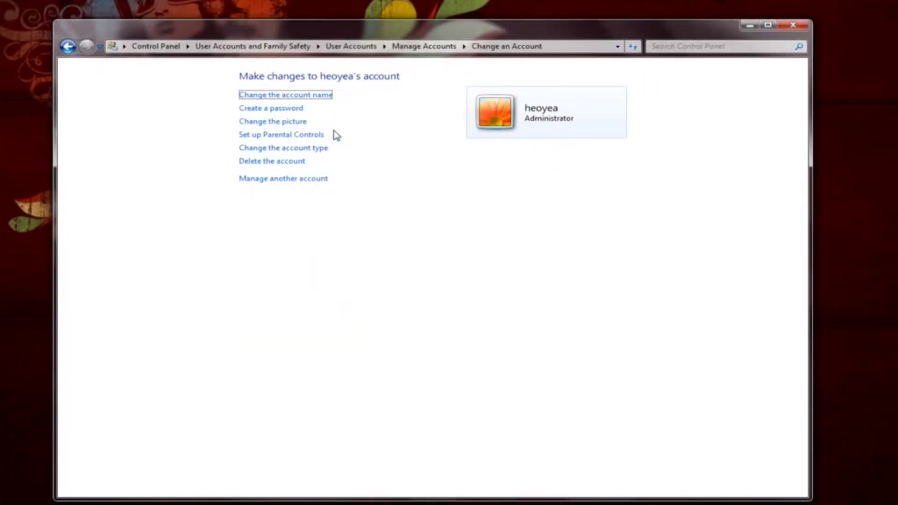
pyautogui.click(300, 153)
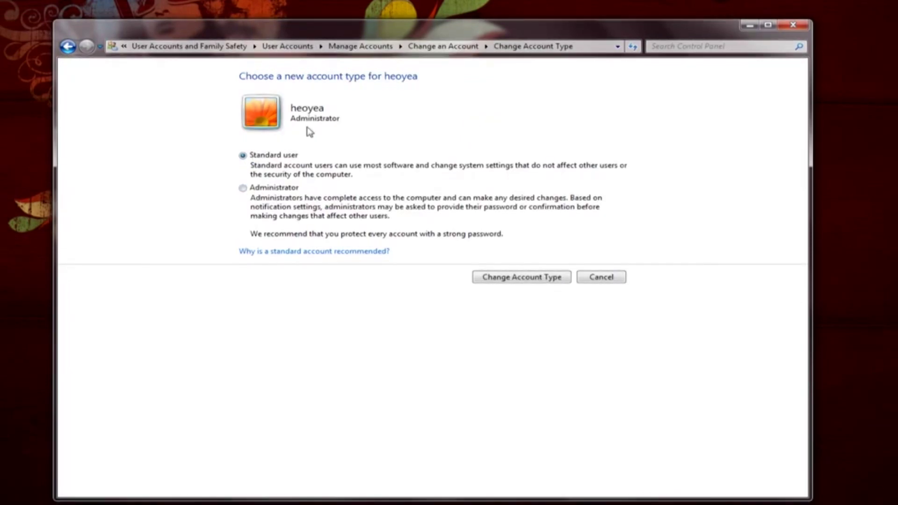
pyautogui.click(505, 280)
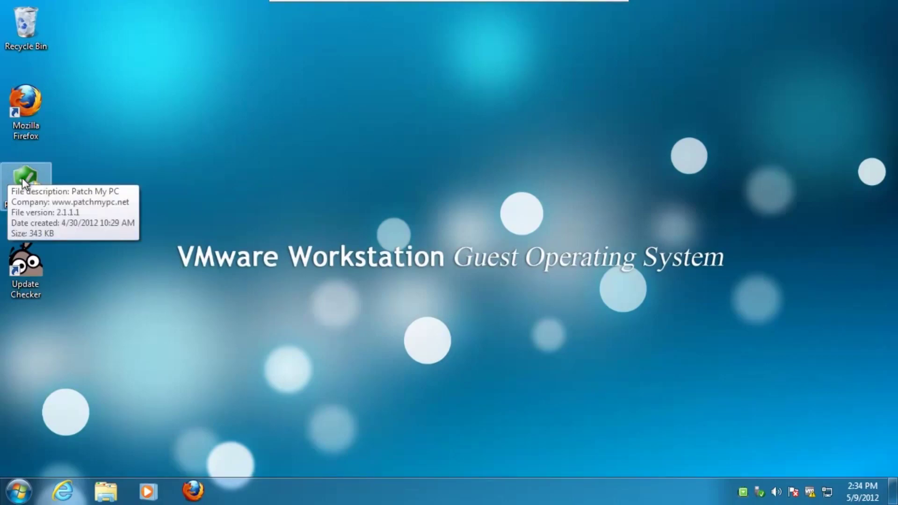
# Run Patch My PC as administrator and install updates for outdated programs like Adobe Flash Player.
pyautogui.doubleClick(23, 180)
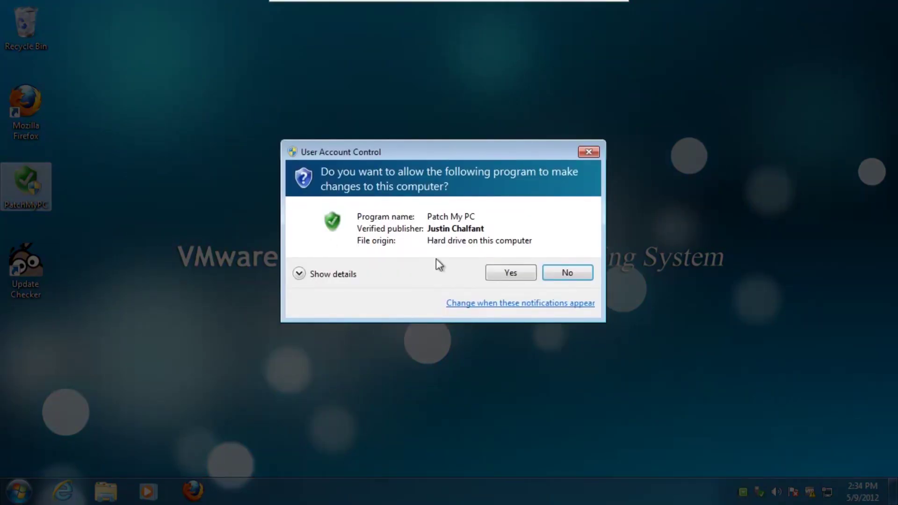
pyautogui.click(514, 271)
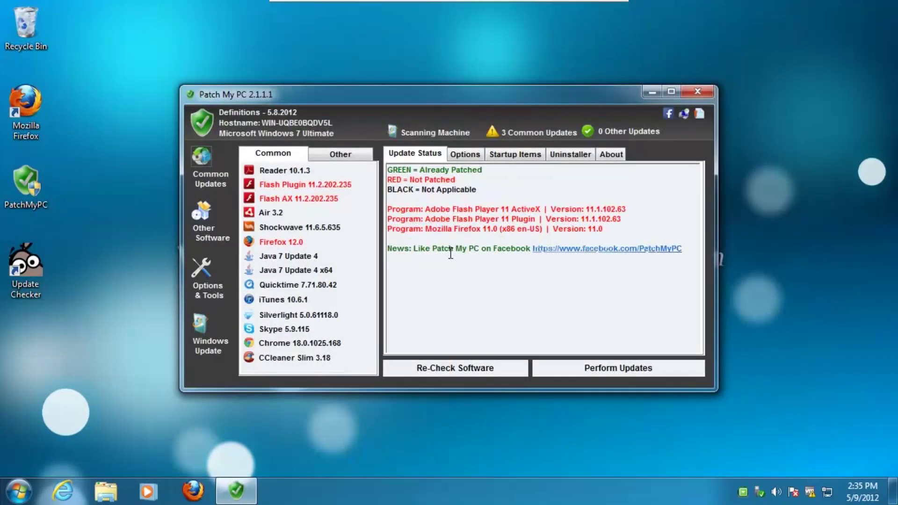
pyautogui.moveTo(428, 207); pyautogui.dragTo(639, 209)
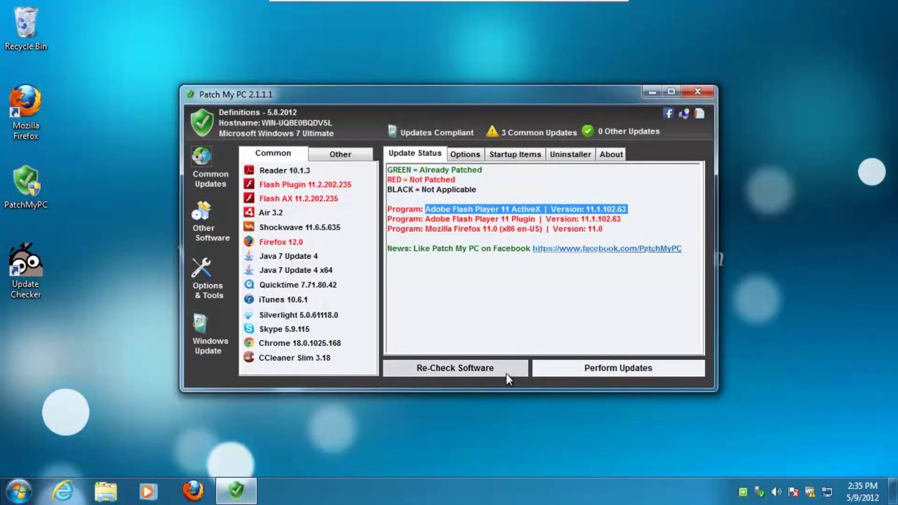
pyautogui.click(585, 367)
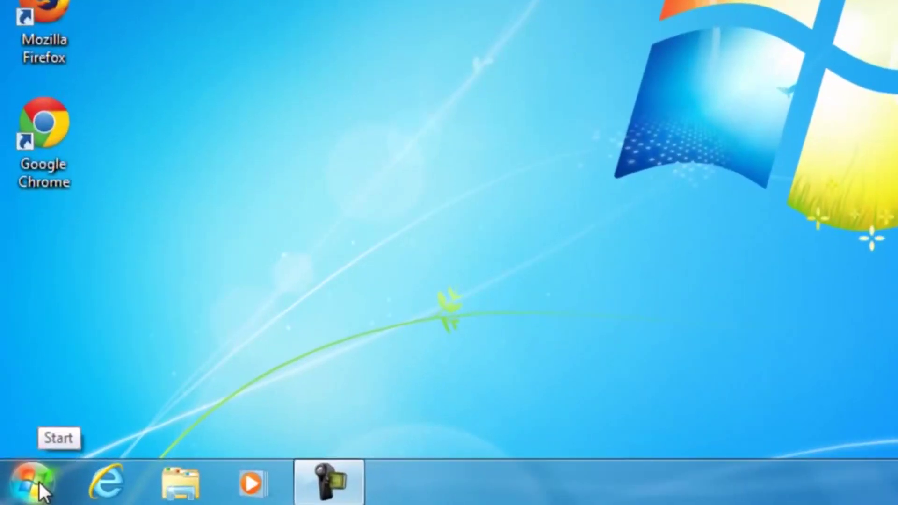
# Search 'bitlocker', open BitLocker Drive Encryption, and turn it on for drive D:.
pyautogui.click(39, 482)
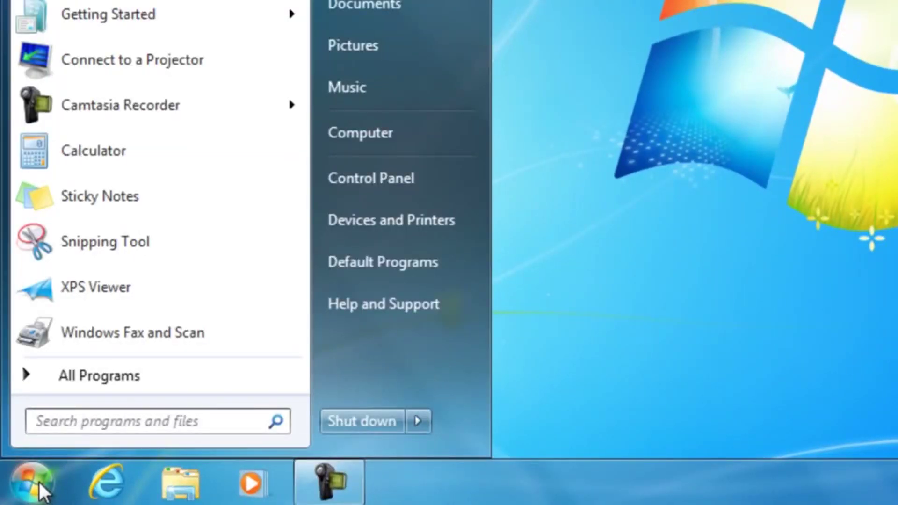
pyautogui.write('bitlocker')
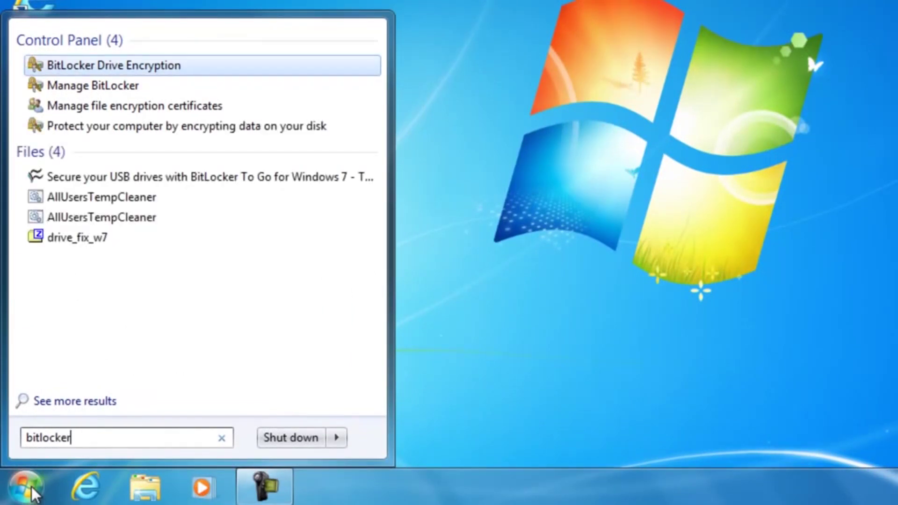
pyautogui.click(144, 66)
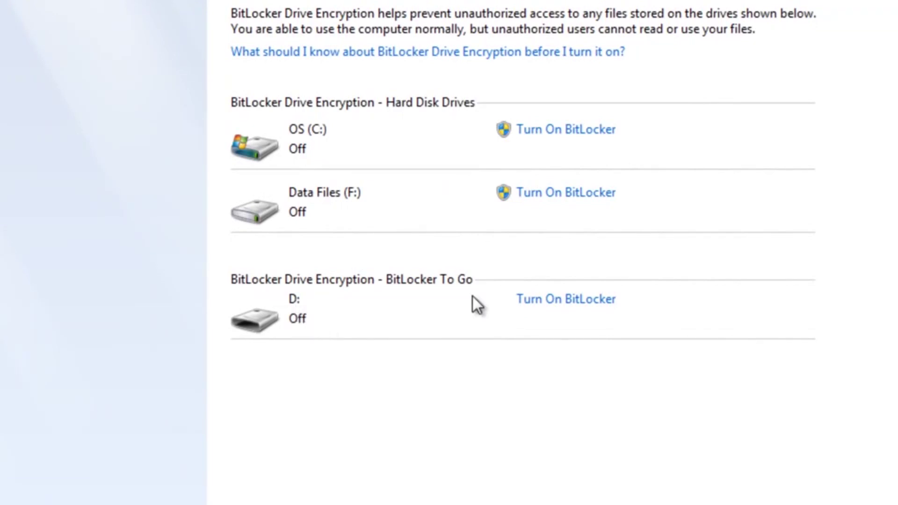
pyautogui.click(549, 309)
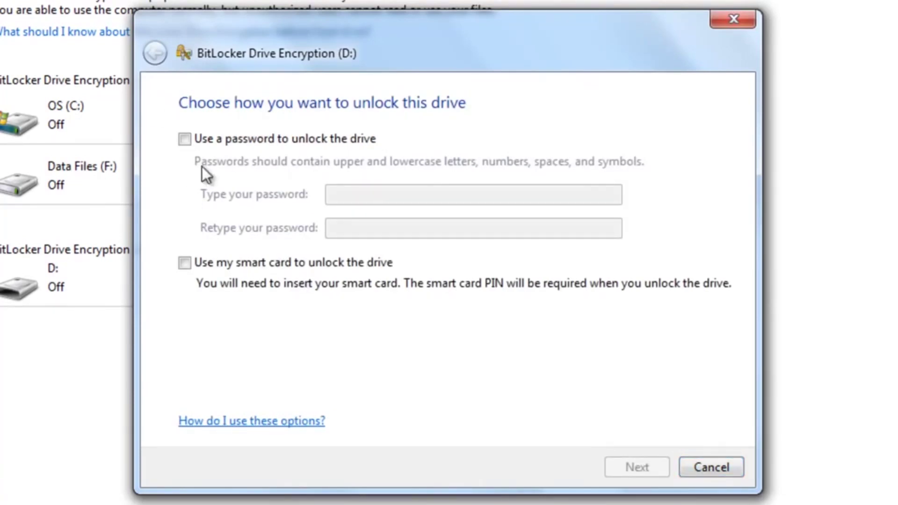
# Choose password unlocking for drive D: and enter the BitLocker password once.
pyautogui.click(185, 139)
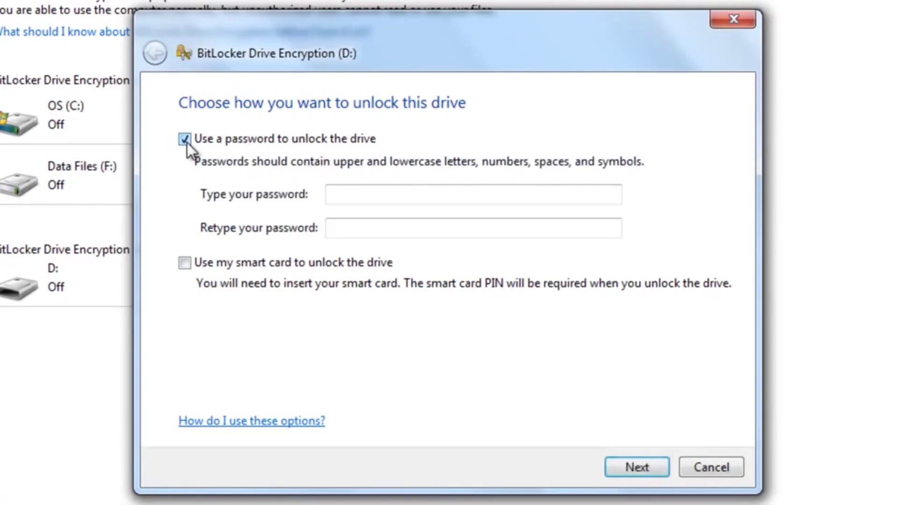
pyautogui.click(413, 200)
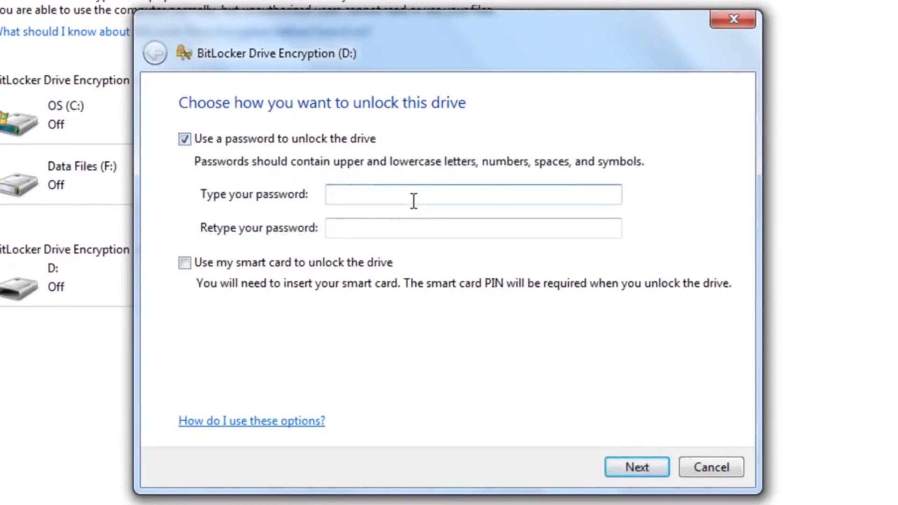
pyautogui.write('•••••••••')
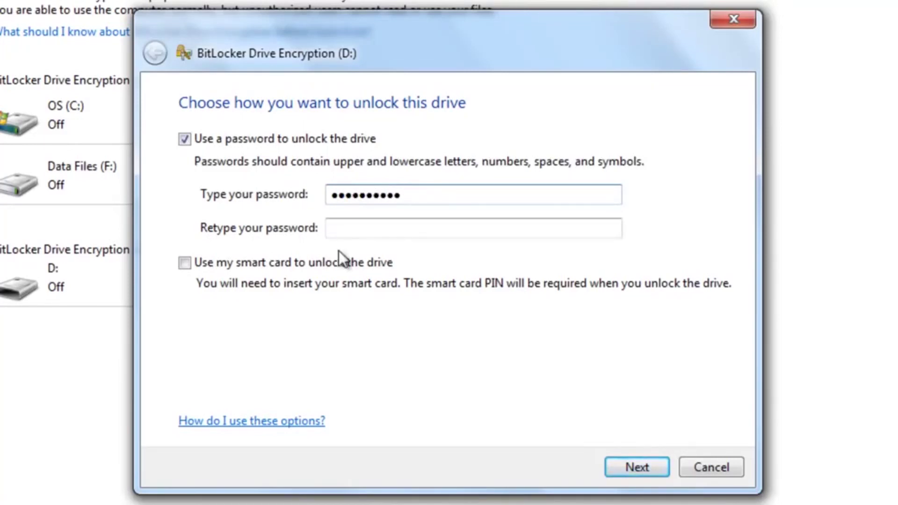
pyautogui.click(346, 233)
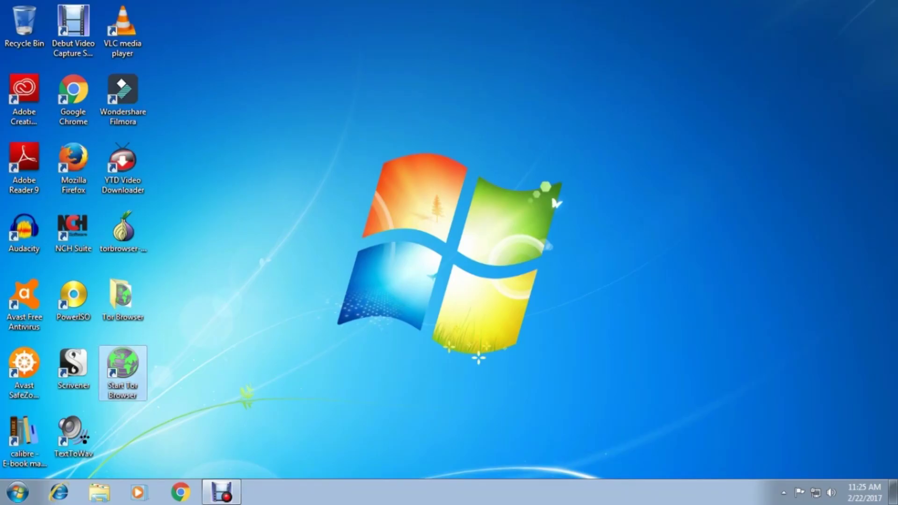
# Launch Tor Browser and connect to the Tor network without bridges or a local proxy.
pyautogui.press('Menu')
pyautogui.press('Return')
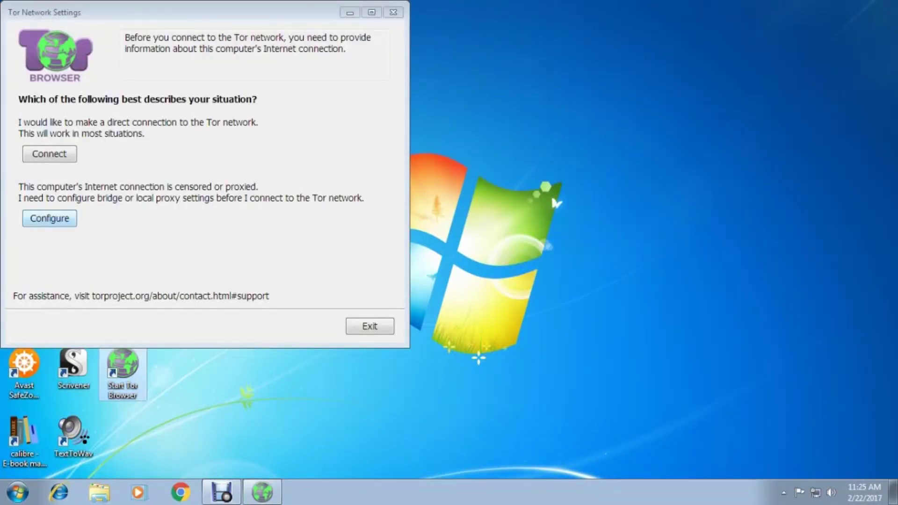
pyautogui.press('Escape')
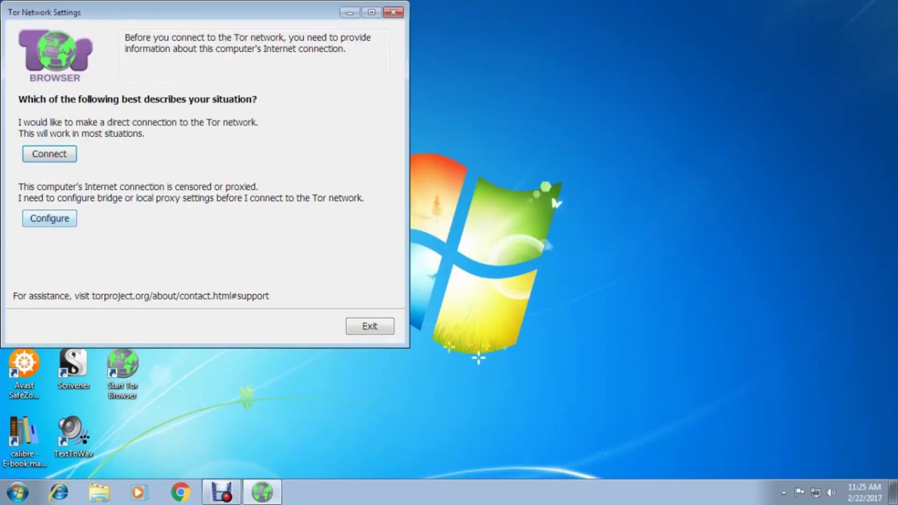
pyautogui.press('Tab')
pyautogui.press('Return')
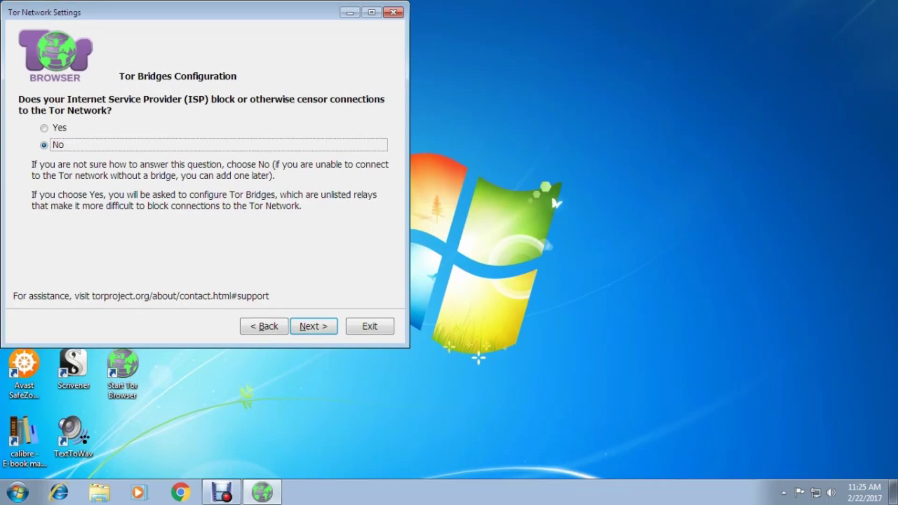
pyautogui.press('Return')
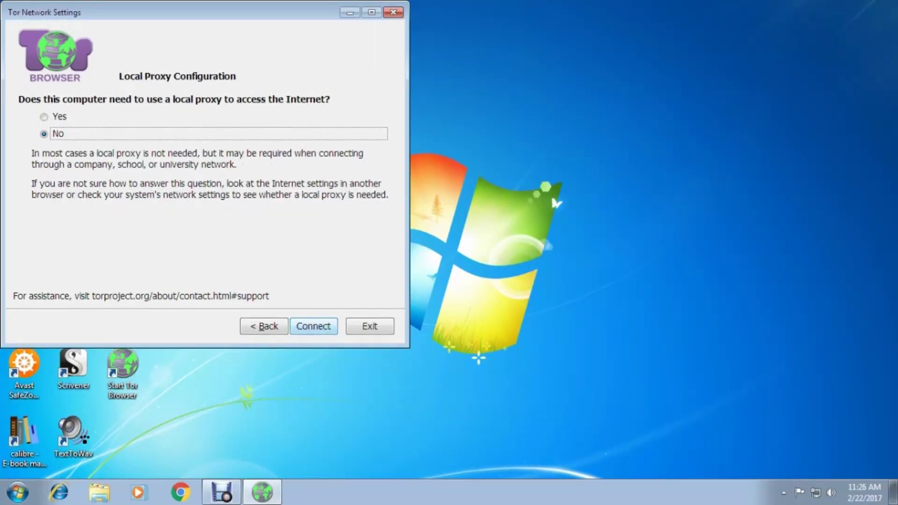
pyautogui.press('Return')
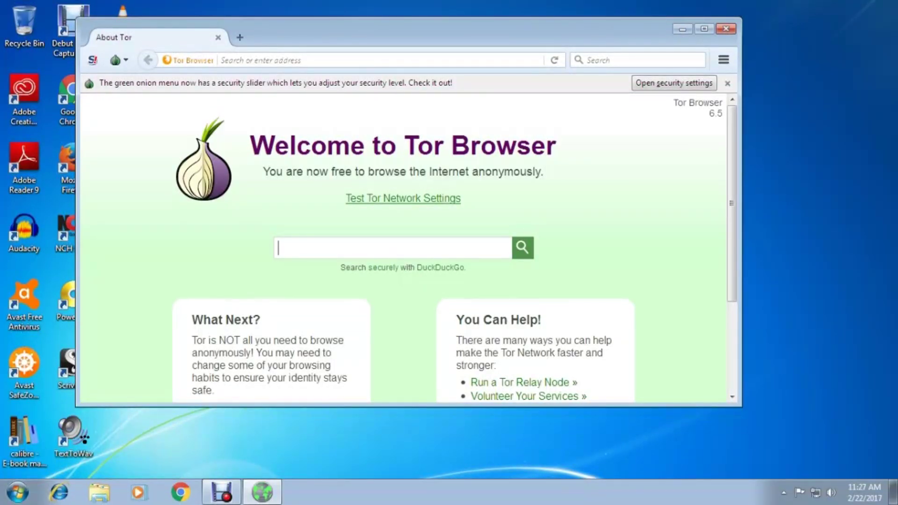
pyautogui.write('gl')
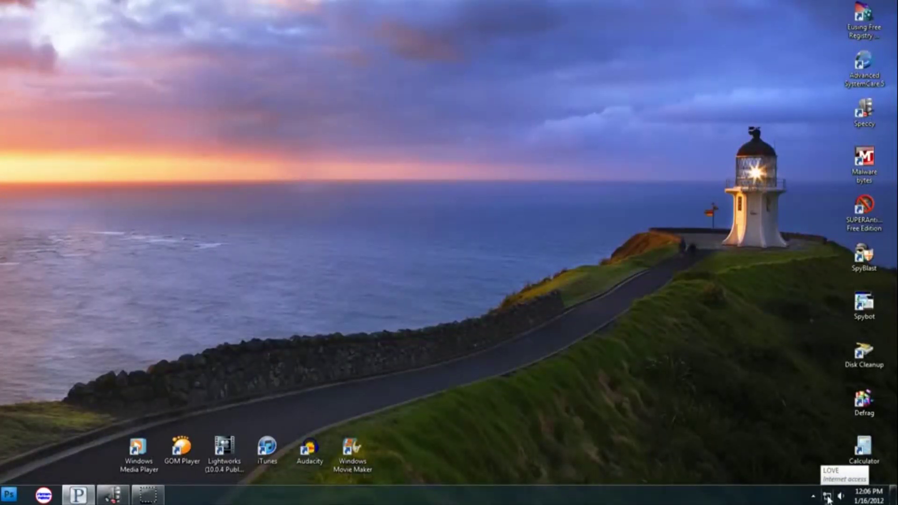
# From the tray network icon, reach the Local Area Connection's Internet Protocol Version 4 (TCP/IPv4) properties via Network and Sharing Center.
pyautogui.rightClick(828, 498)
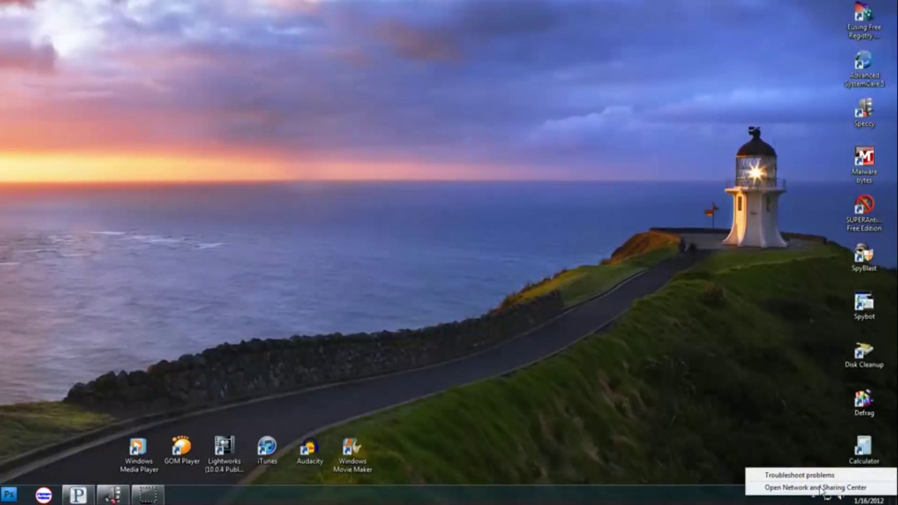
pyautogui.click(822, 487)
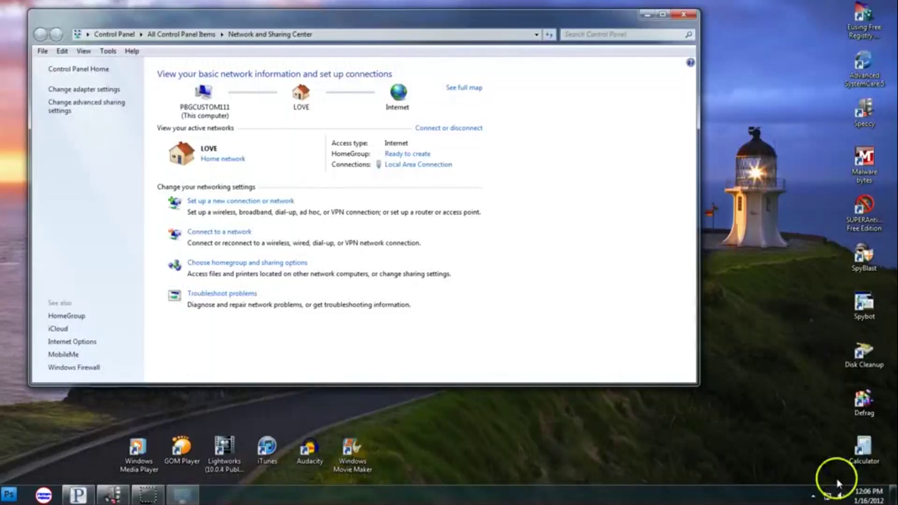
pyautogui.click(425, 171)
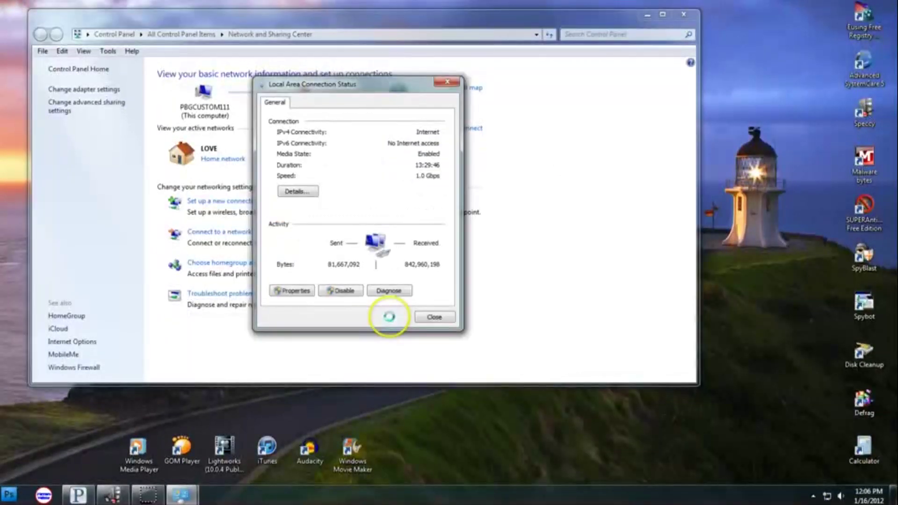
pyautogui.click(296, 291)
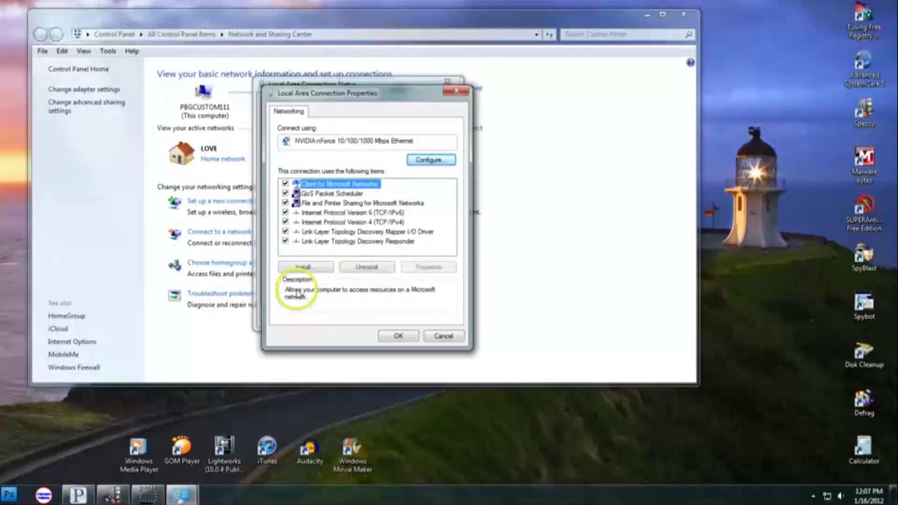
pyautogui.click(344, 222)
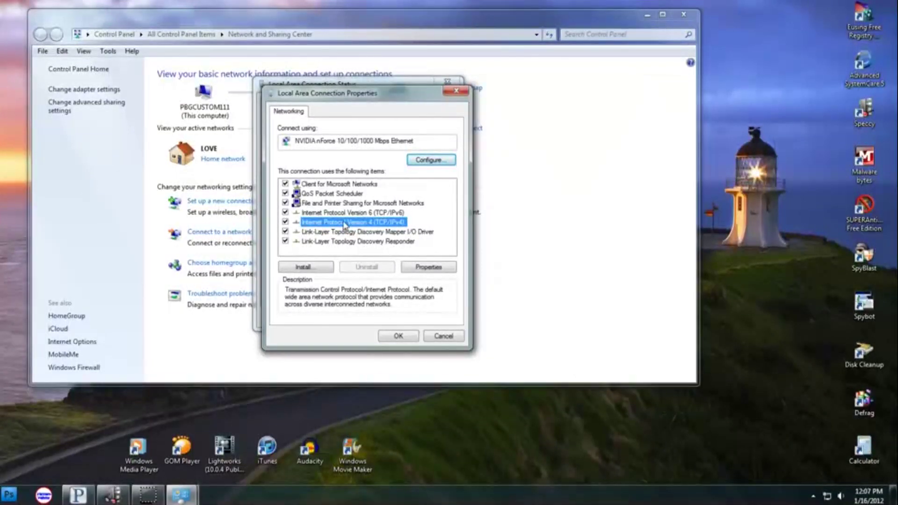
pyautogui.click(439, 271)
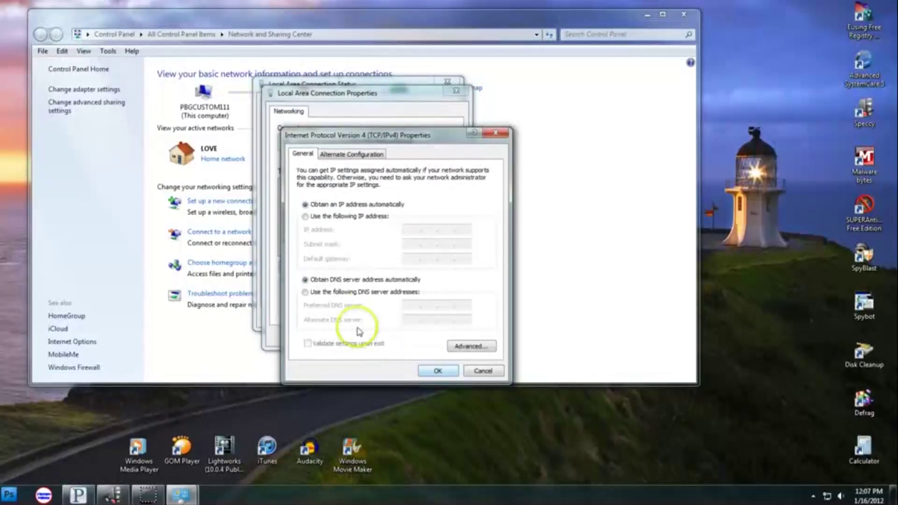
# Set preferred DNS 8.8.8.8 and alternate DNS 8.8.4.4, validate settings upon exit, and save.
pyautogui.click(330, 292)
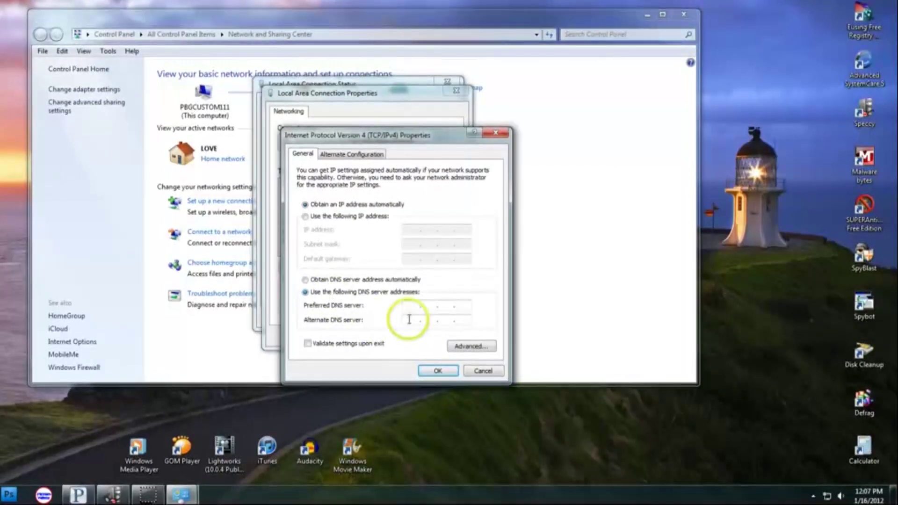
pyautogui.write('8')
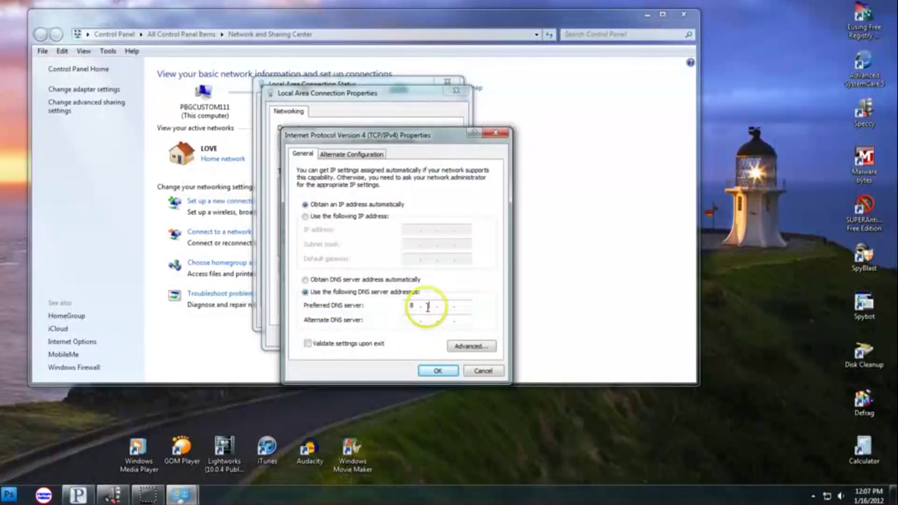
pyautogui.write('.8.8')
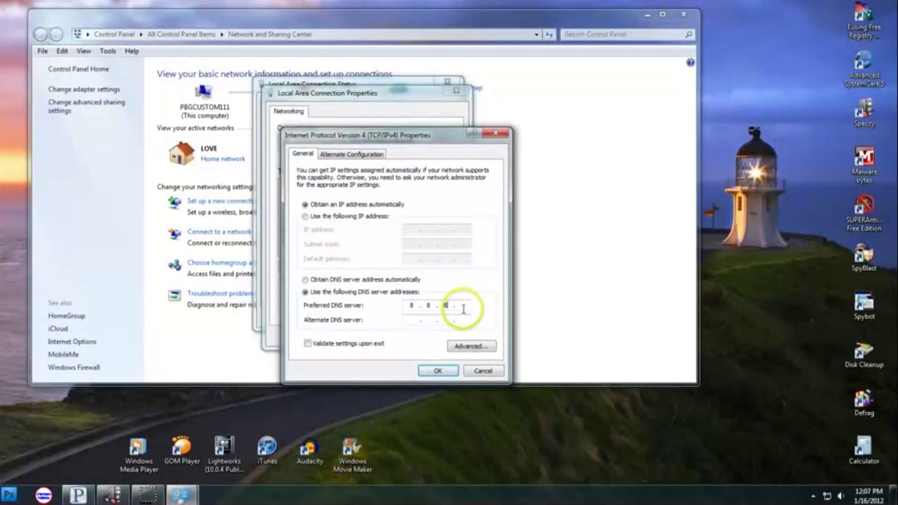
pyautogui.write('.8')
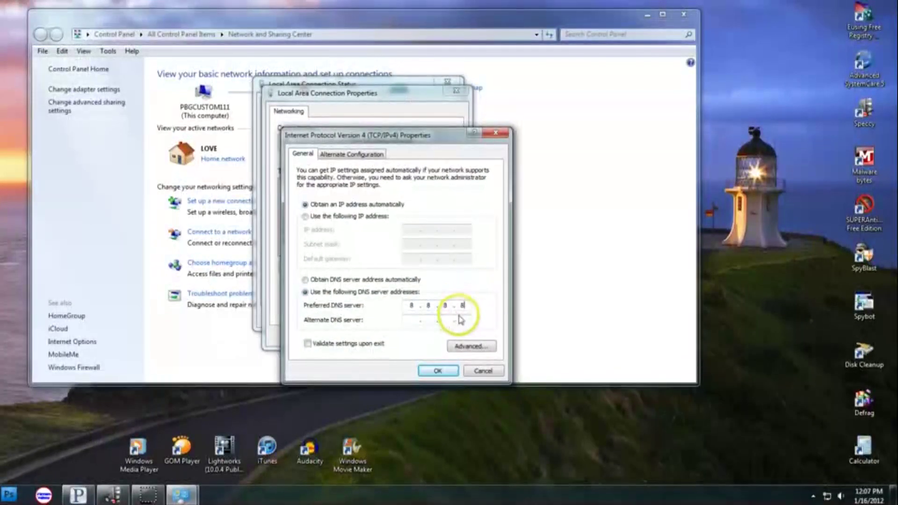
pyautogui.click(410, 321)
pyautogui.write('8.8.4.')
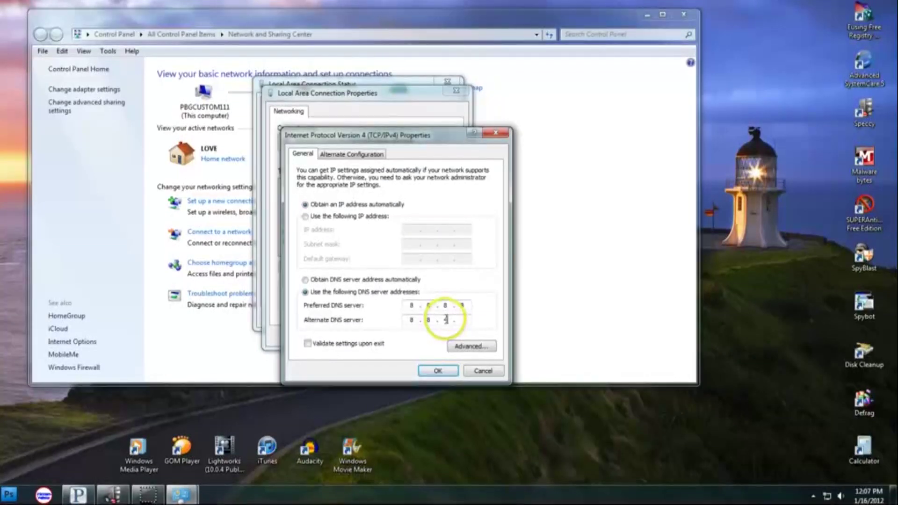
pyautogui.write('4')
pyautogui.press('Tab')
pyautogui.press('space')
pyautogui.click(436, 369)
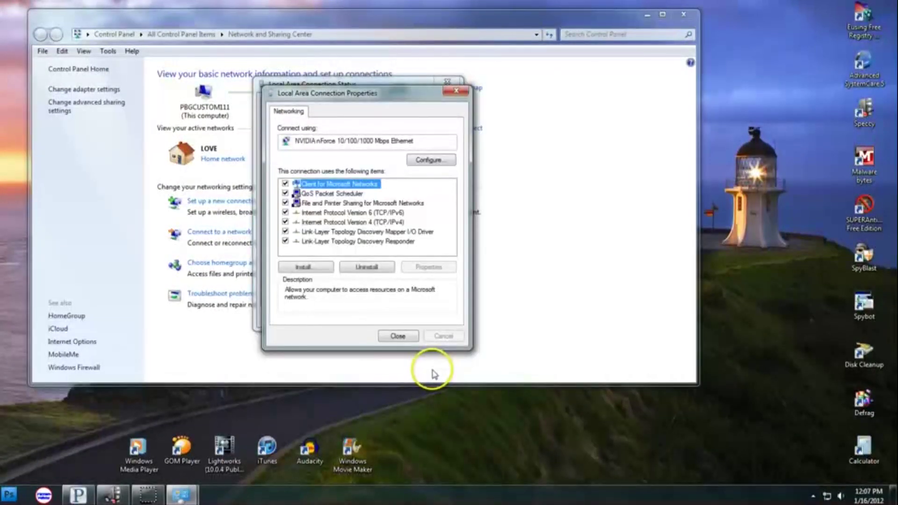
pyautogui.click(403, 337)
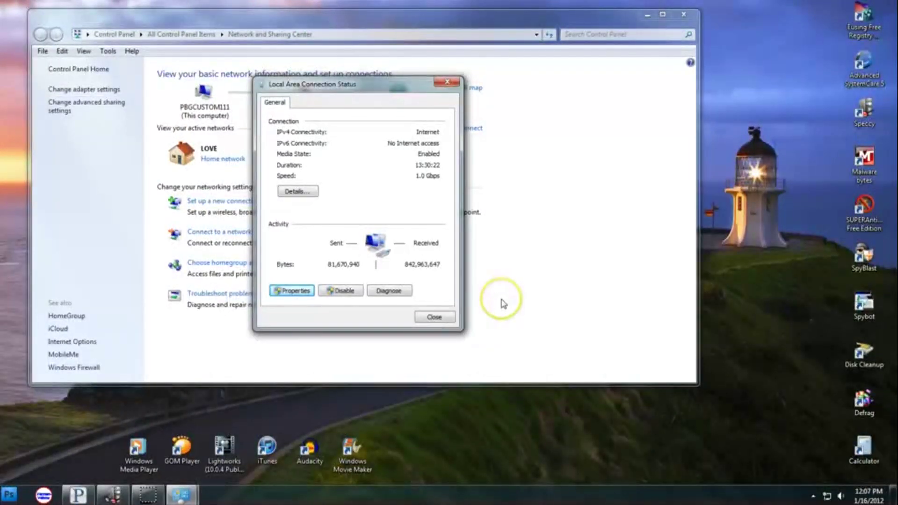